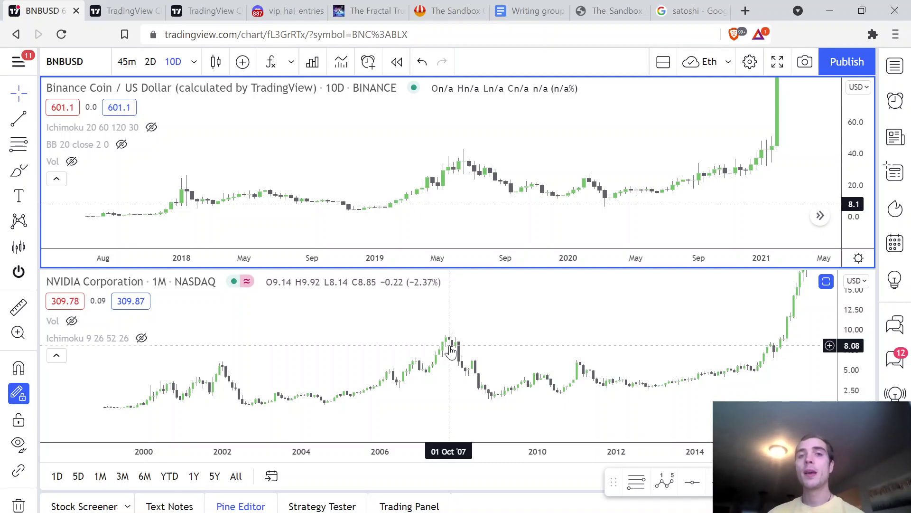
- Search Google for 'fractal' from the earlier search results tab
click(691, 10)
click(417, 35)
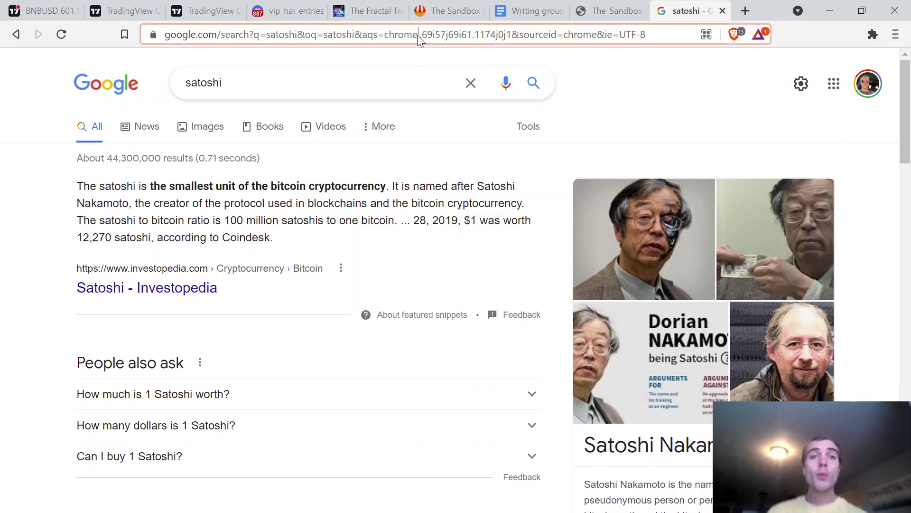
text(fractal)
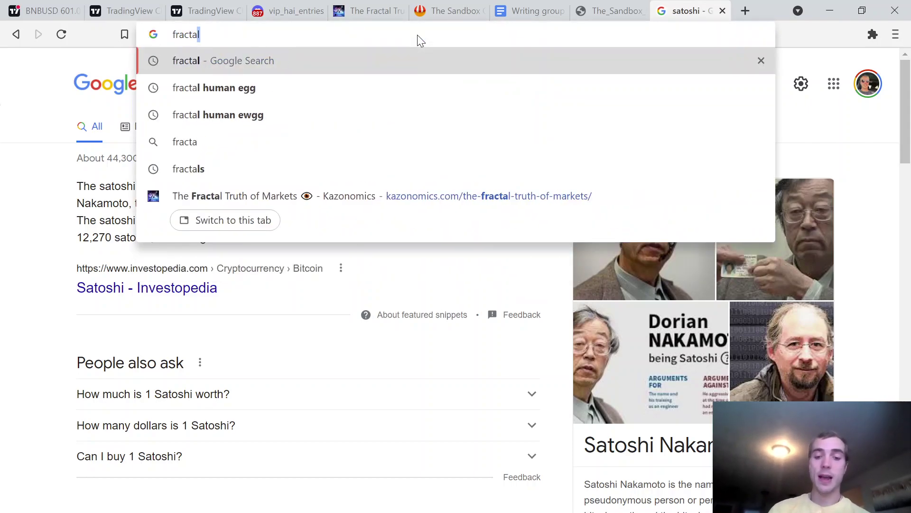
key(Return)
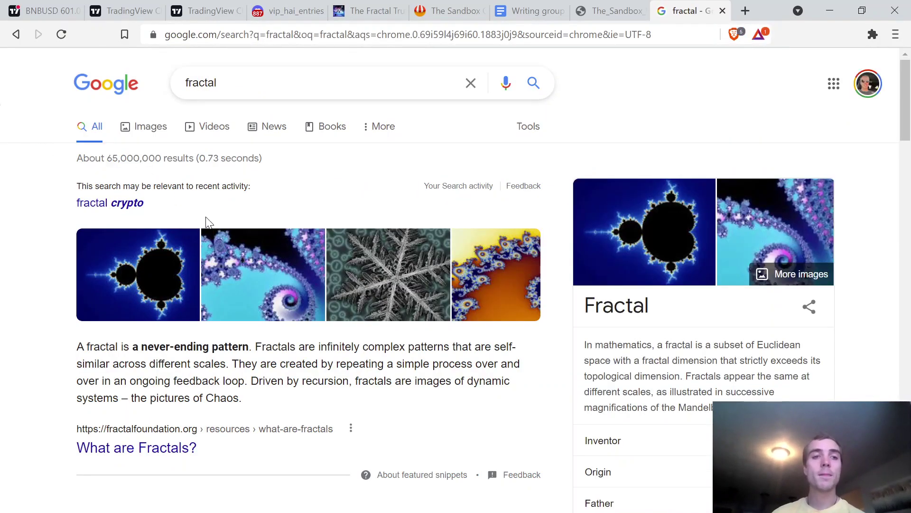
- Switch to the image results for 'fractal' and scroll through them
click(179, 297)
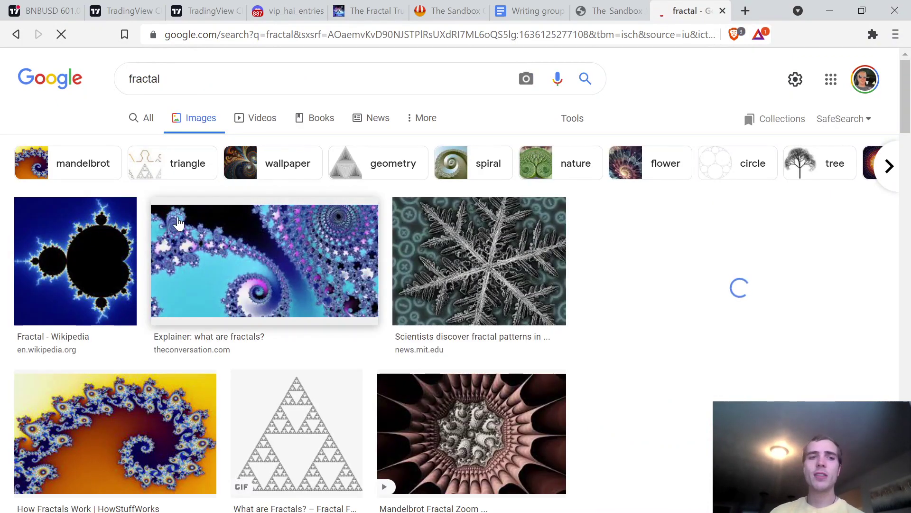
scroll(714, 229, up, 5)
scroll(714, 229, down, 3)
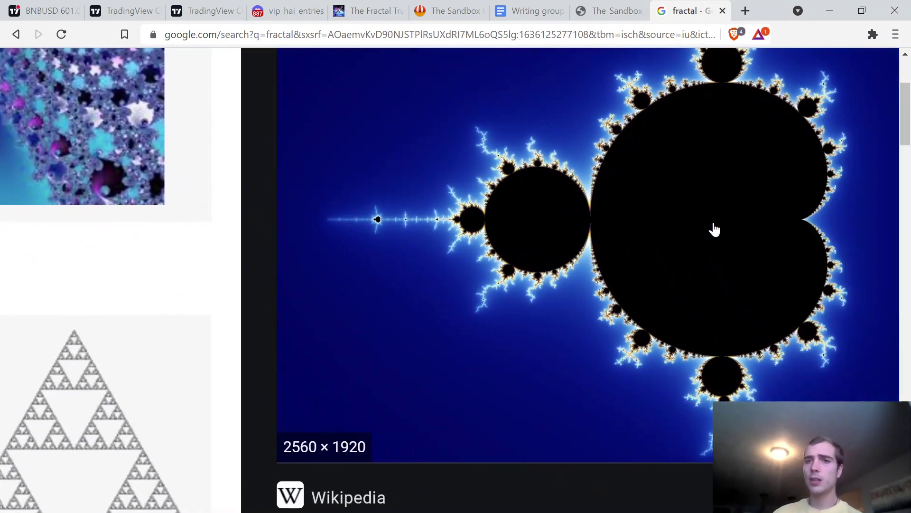
scroll(714, 229, up, 6)
scroll(714, 229, down, 1)
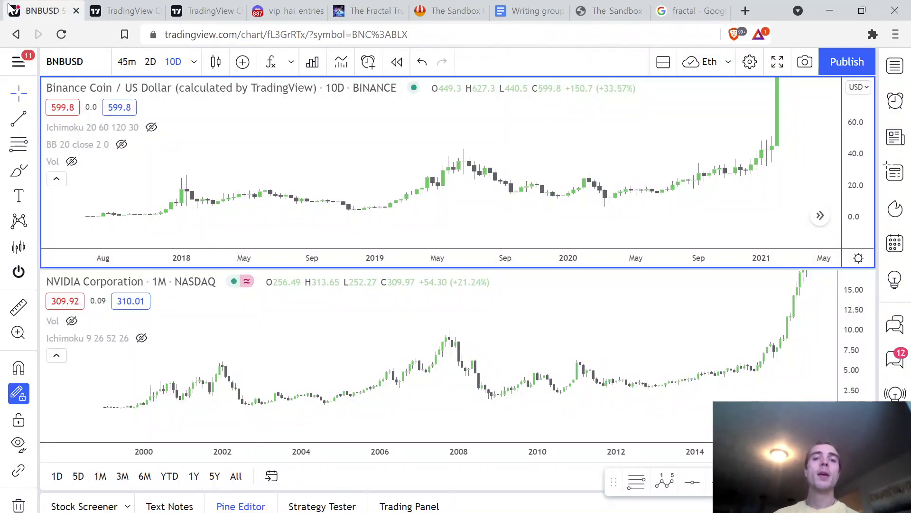
- Back on the BNB/USD and NVIDIA charts, draw two Brush loops on BNB and delete both
click(42, 10)
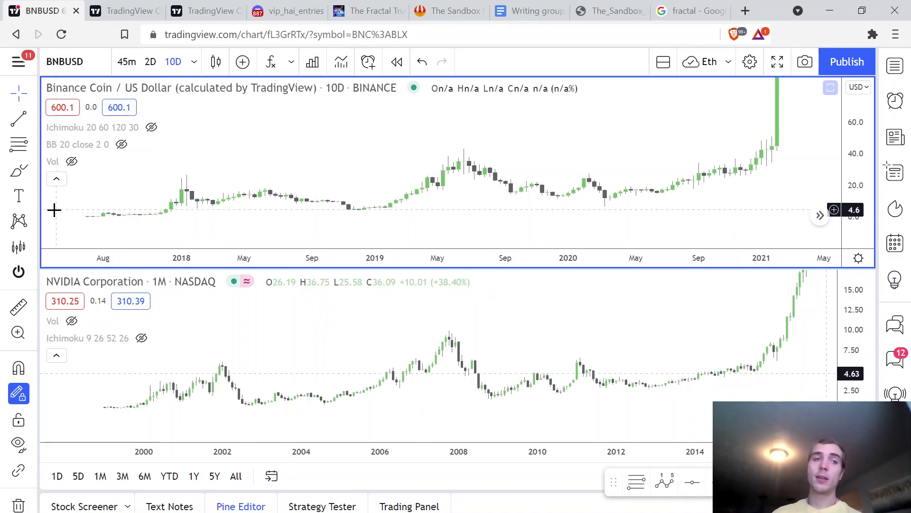
click(19, 170)
mouse_move(669, 147)
mouse_down()
mouse_move(511, 122)
mouse_move(323, 134)
mouse_move(158, 224)
mouse_move(375, 243)
mouse_move(669, 230)
mouse_move(654, 139)
mouse_up()
key(Delete)
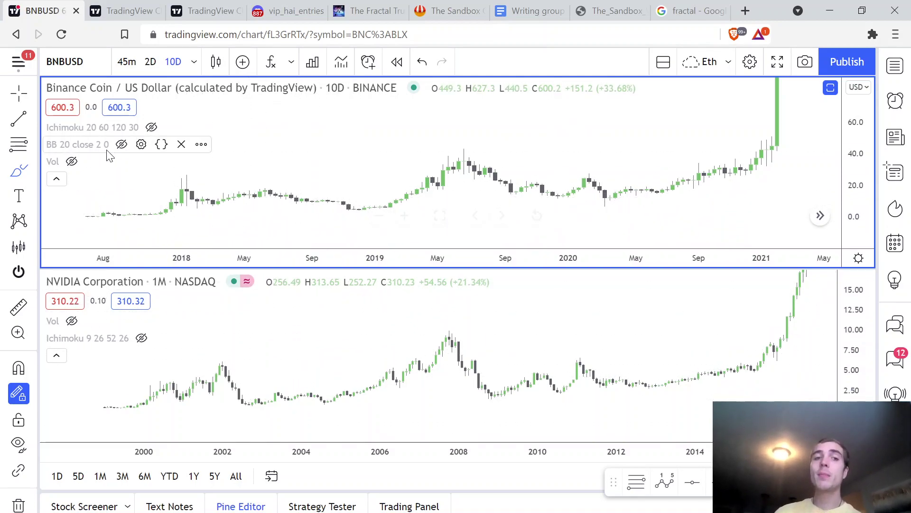
mouse_move(688, 151)
mouse_down()
mouse_move(278, 120)
mouse_move(177, 185)
mouse_move(545, 217)
mouse_move(716, 190)
mouse_move(676, 165)
mouse_up()
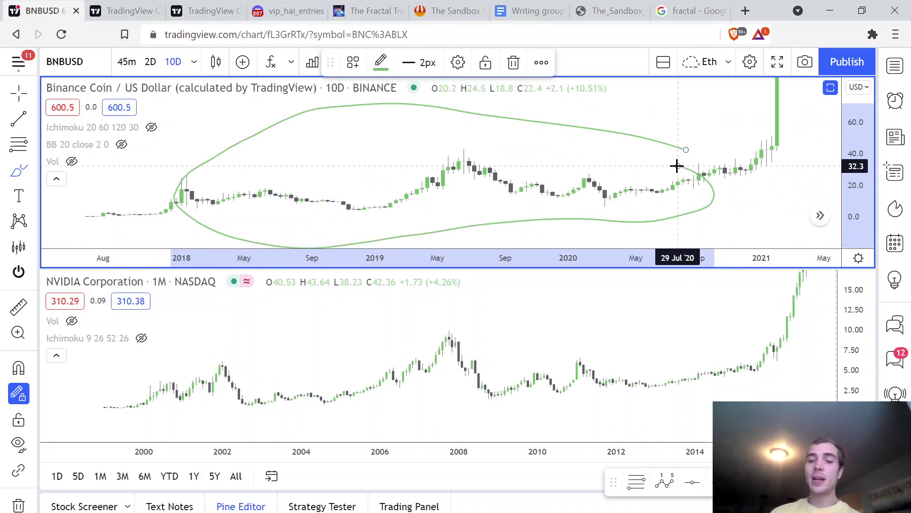
key(Delete)
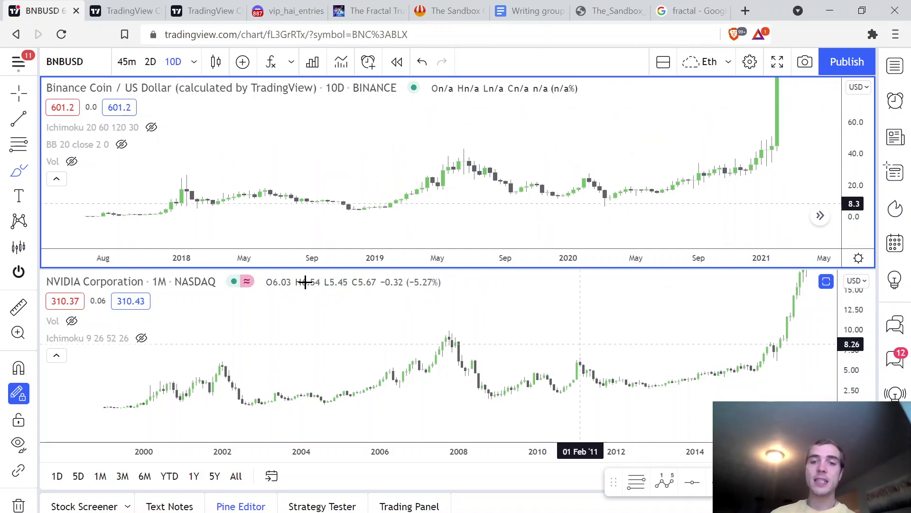
mouse_move(723, 368)
mouse_down()
mouse_move(251, 297)
mouse_move(129, 402)
mouse_move(590, 423)
mouse_move(728, 365)
mouse_up()
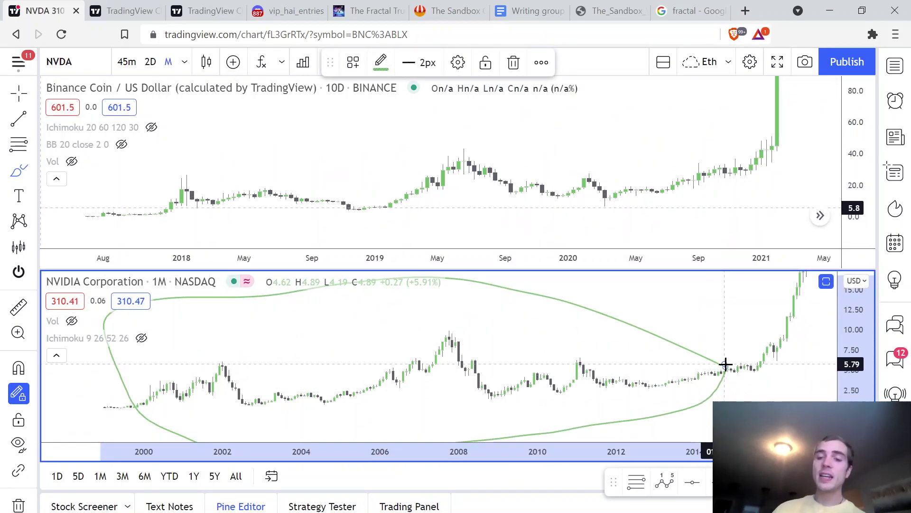
key(Delete)
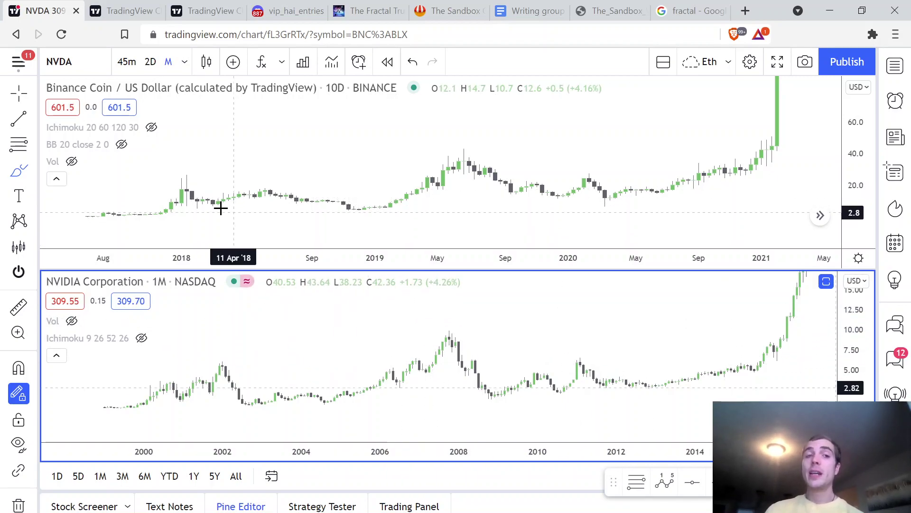
- Pan the NVIDIA chart to 2006–2020 and compress its price scale up to about 80
click(19, 93)
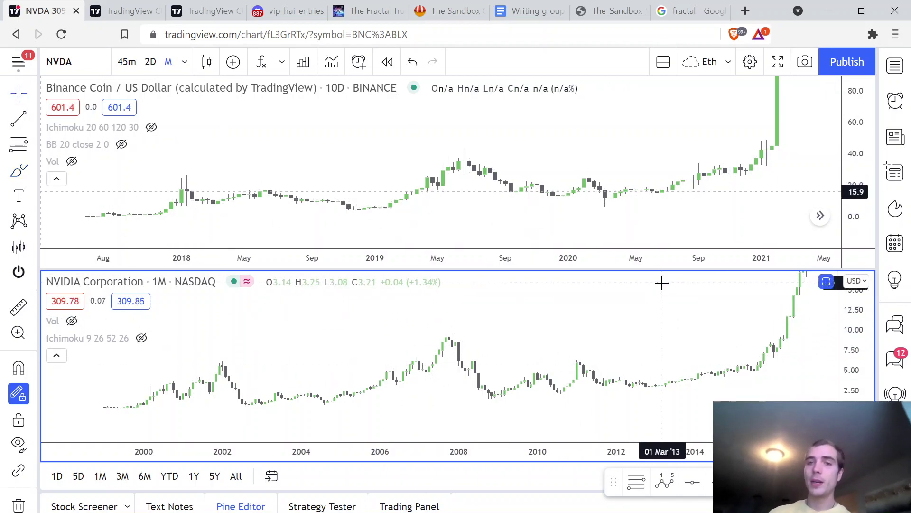
drag(662, 284, 555, 322)
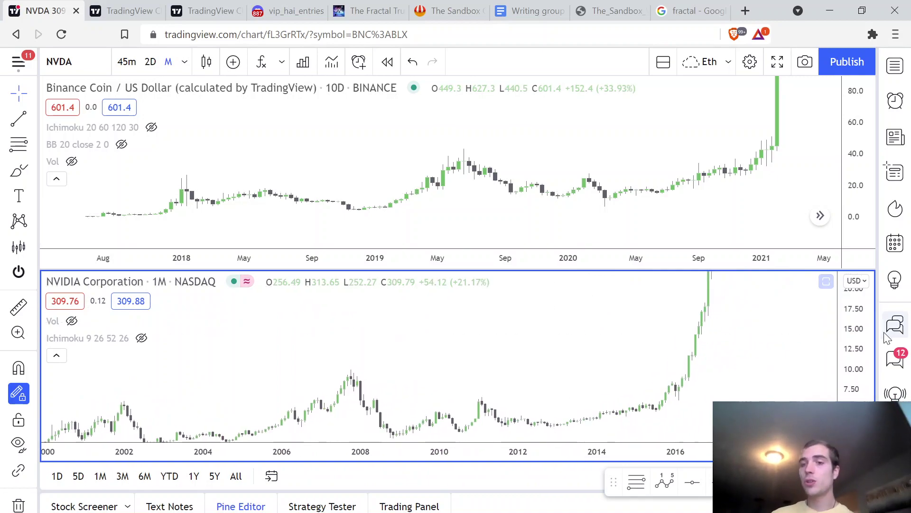
drag(852, 337, 852, 380)
drag(632, 380, 437, 380)
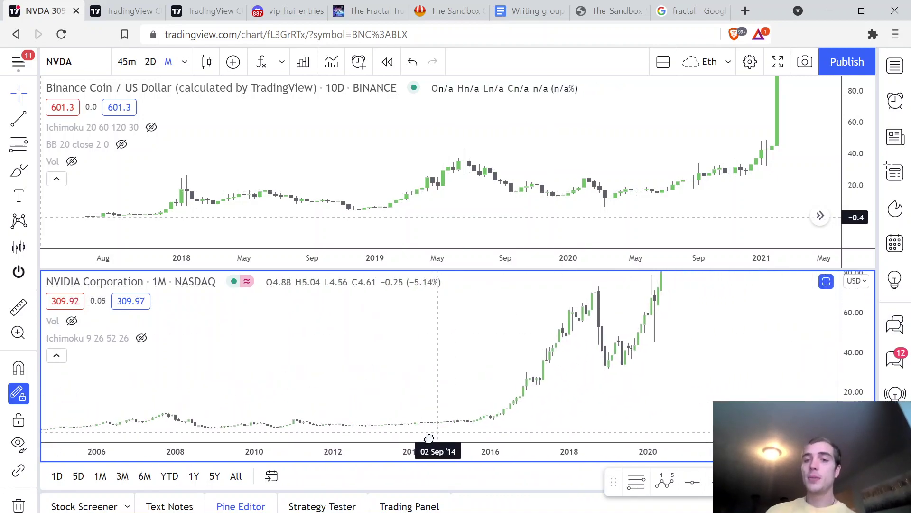
drag(847, 332, 814, 386)
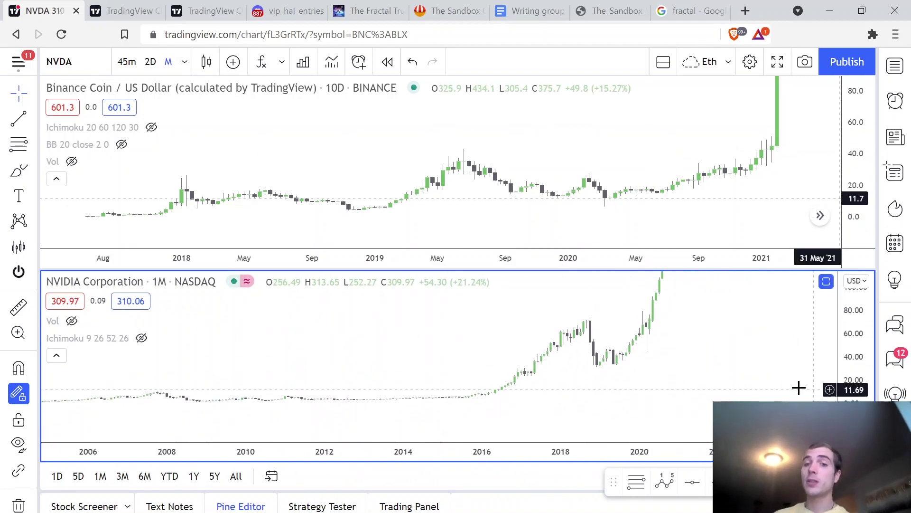
drag(695, 374, 683, 378)
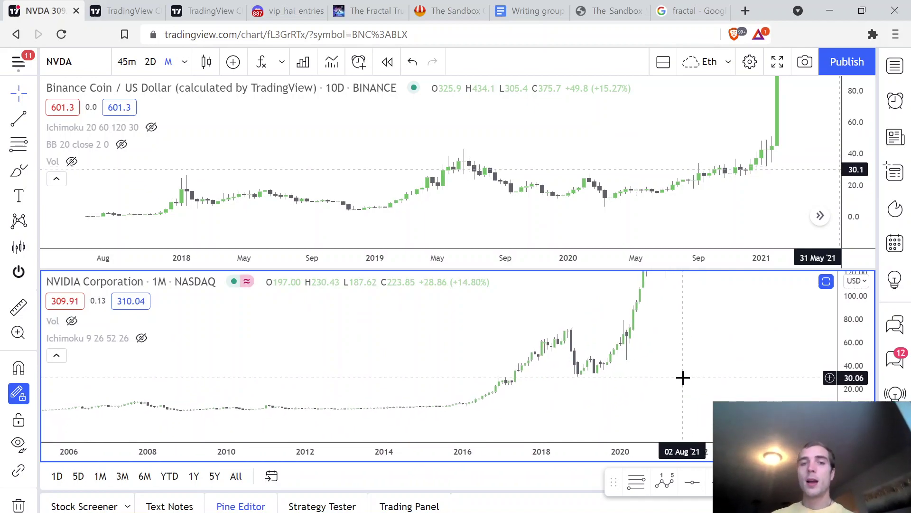
- Fit BNB's 2018–2021 candles with future space, rescaling prices so the 2021 spike shows fully
drag(386, 254, 617, 253)
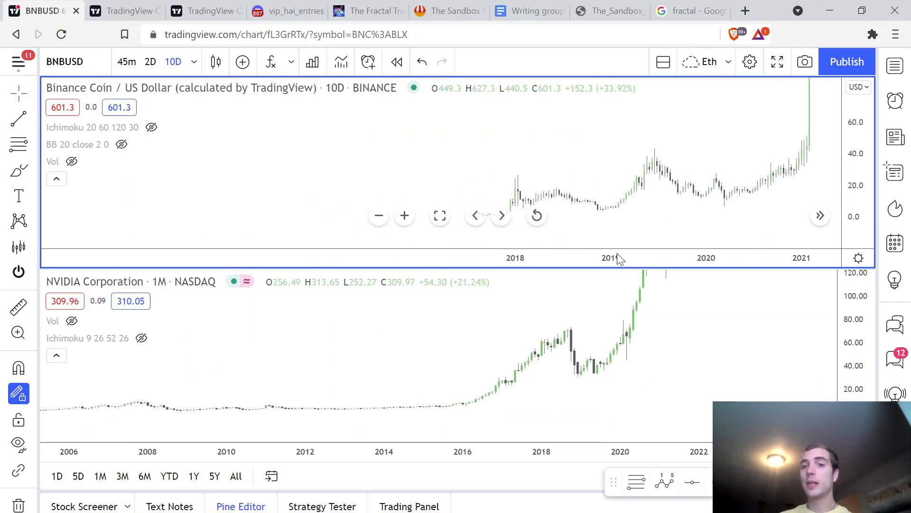
drag(490, 153, 71, 162)
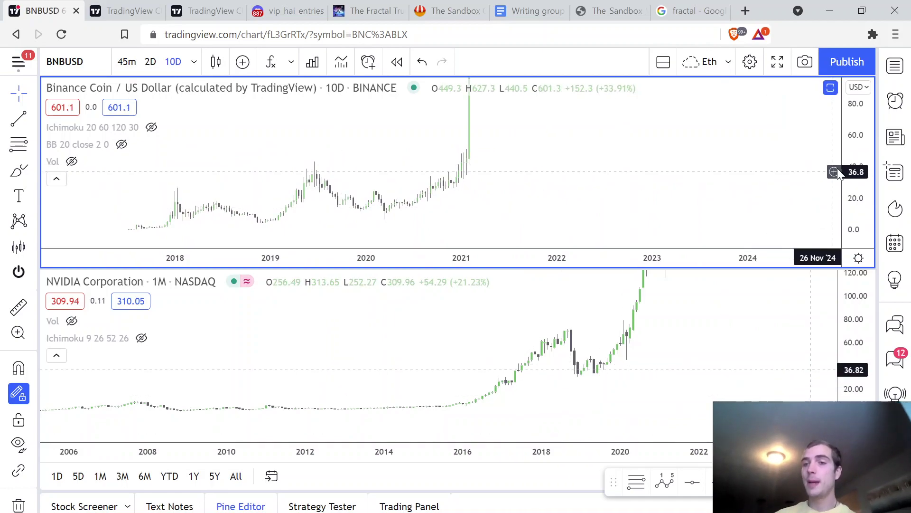
drag(844, 163, 843, 133)
drag(655, 185, 687, 236)
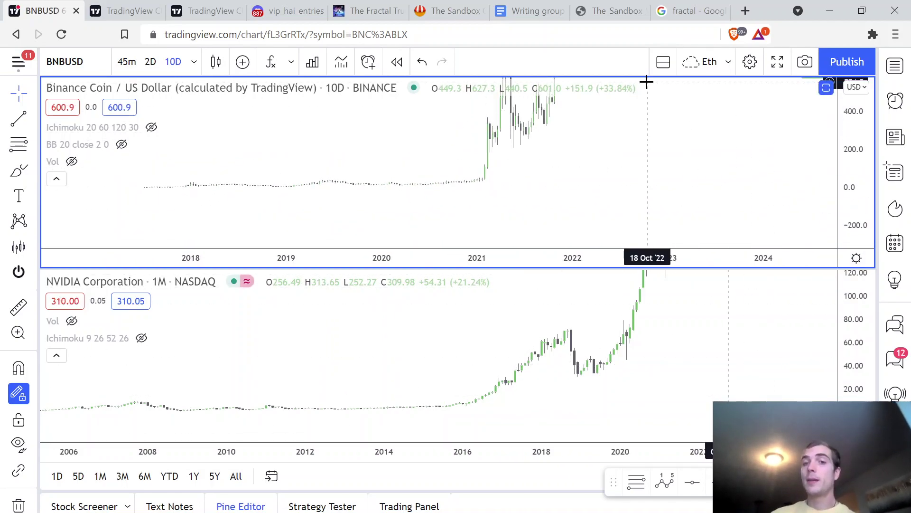
drag(647, 81, 682, 153)
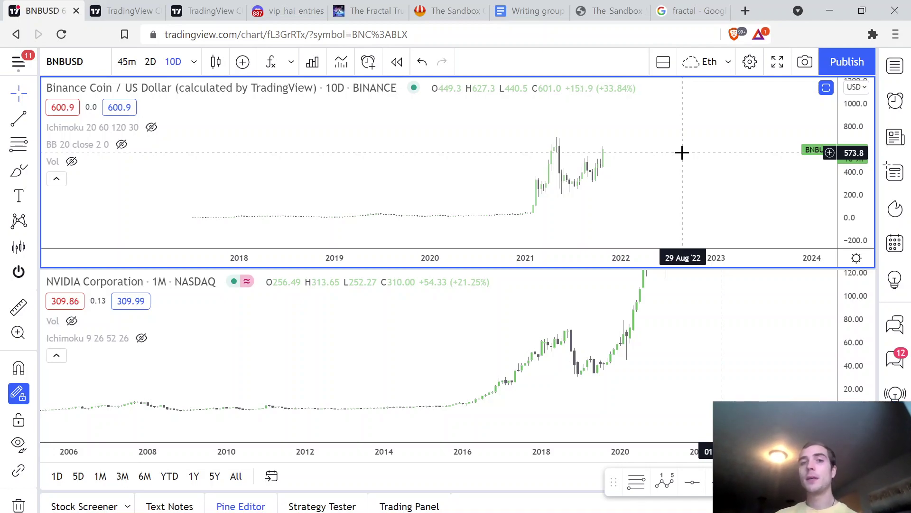
drag(610, 257, 565, 257)
drag(664, 171, 723, 179)
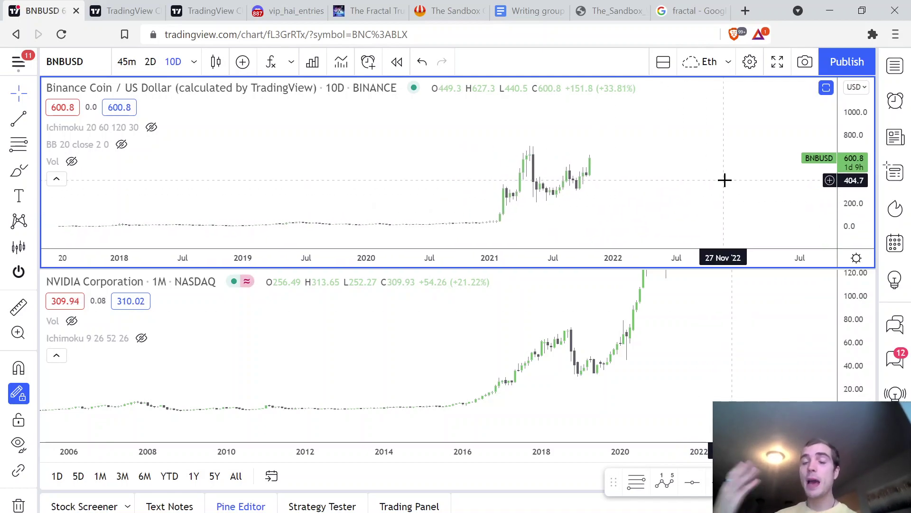
- Stretch the BNB/USD price scale vertically and zoom in on recent years
right_click(850, 164)
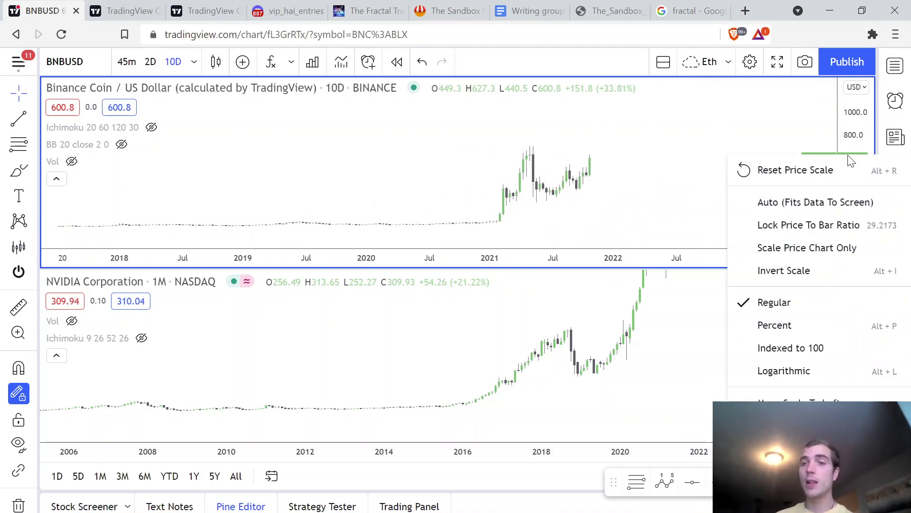
drag(850, 164, 844, 117)
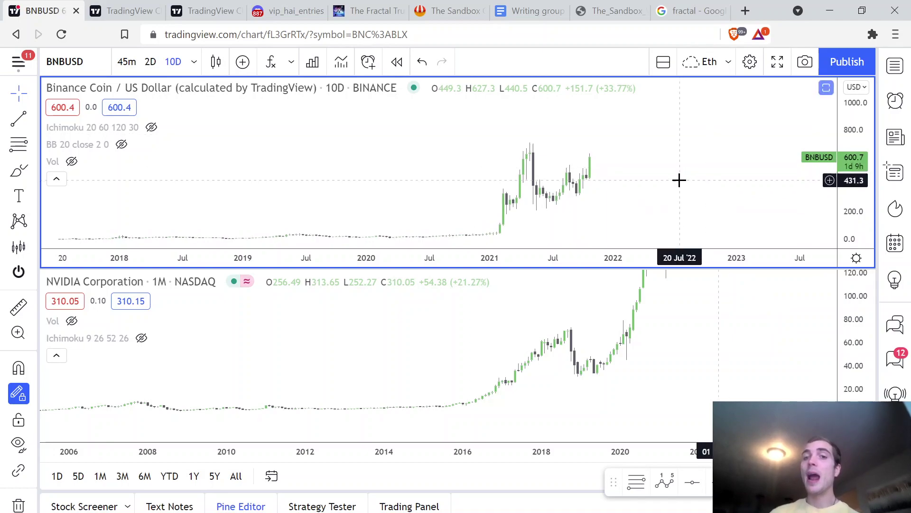
drag(677, 178, 705, 168)
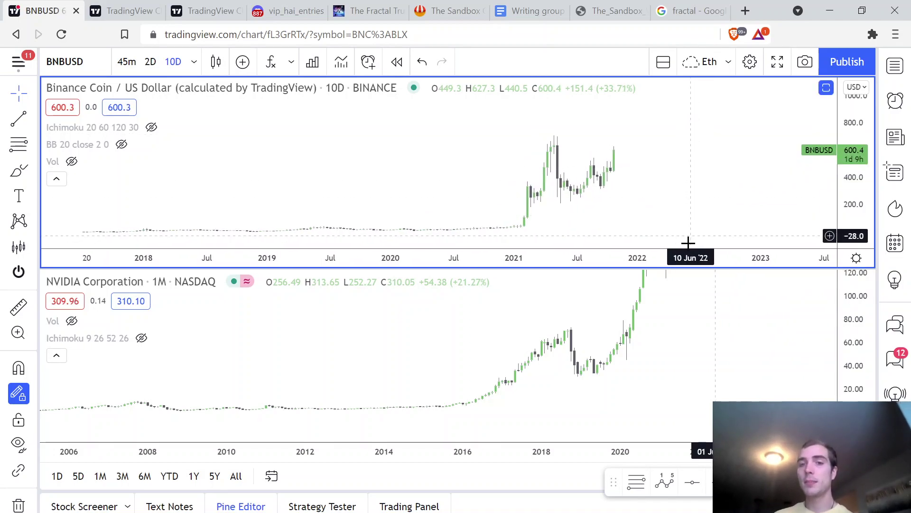
drag(684, 256, 667, 254)
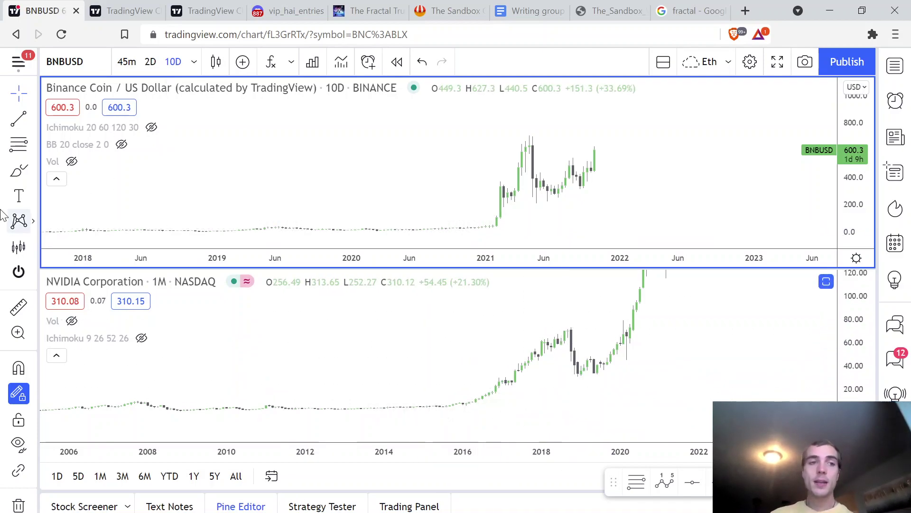
- Draw a Fibonacci retracement on NVIDIA from the 2015 low to the 2018 high
click(14, 151)
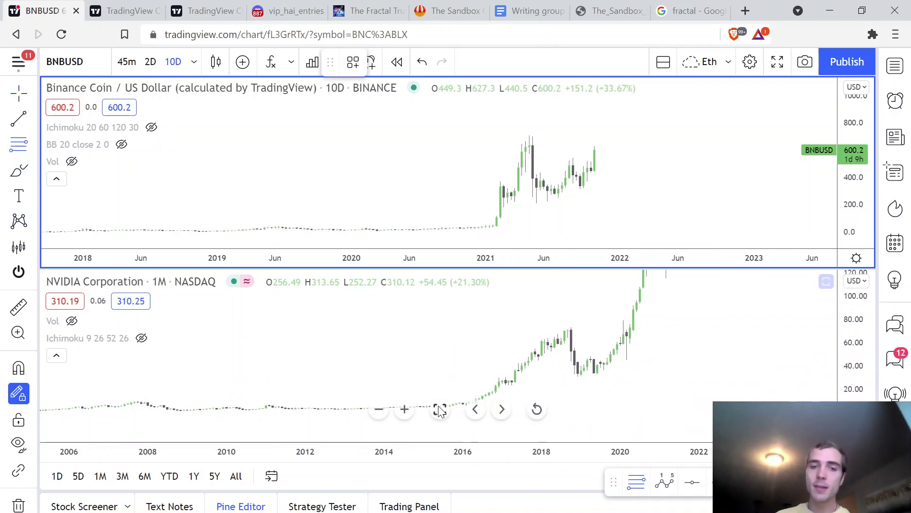
click(452, 404)
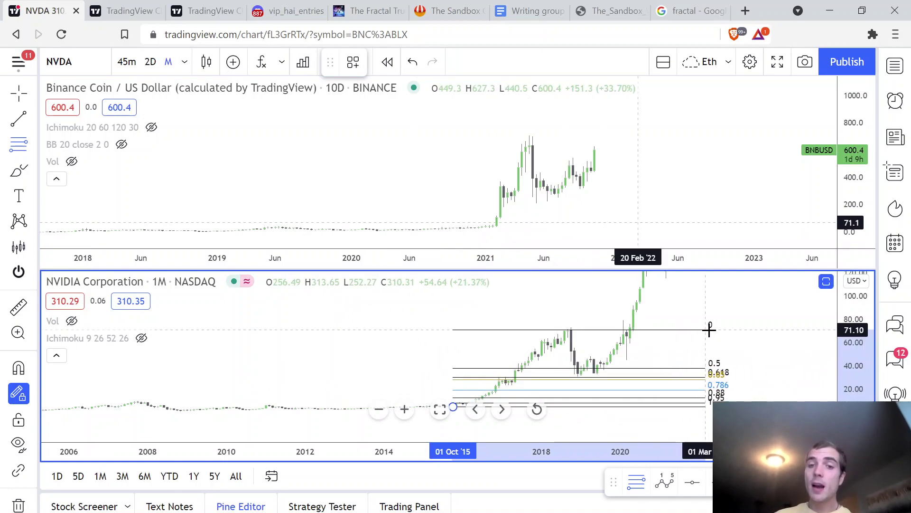
click(709, 330)
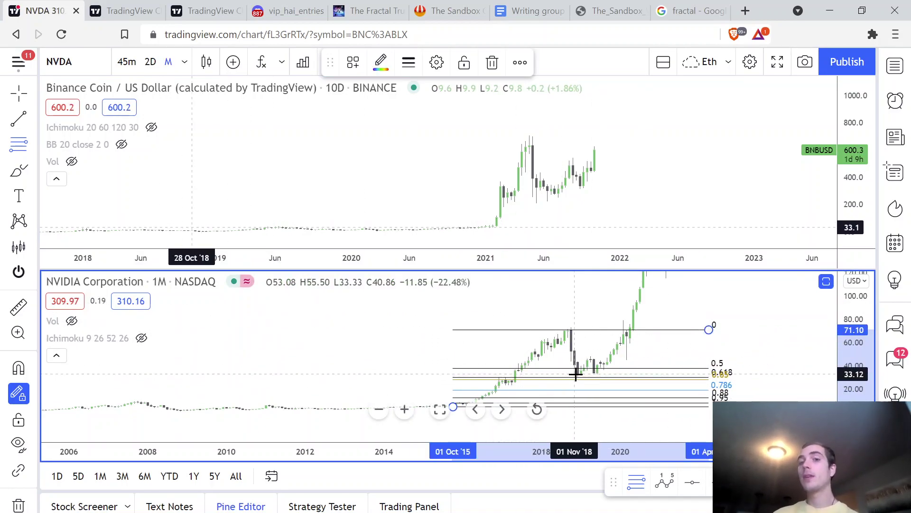
- Draw a Fibonacci retracement on BNB from the late-2020 low to the 2021 high, then show the fractal tab
click(464, 228)
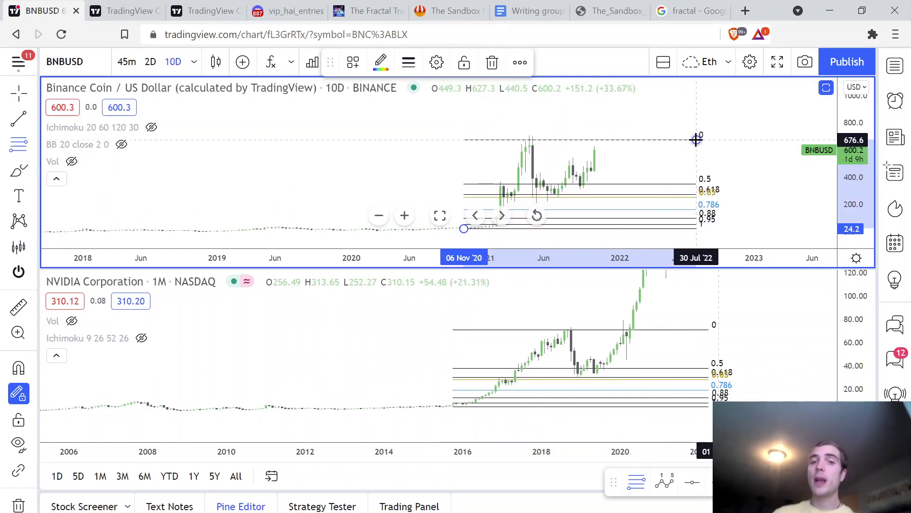
click(696, 139)
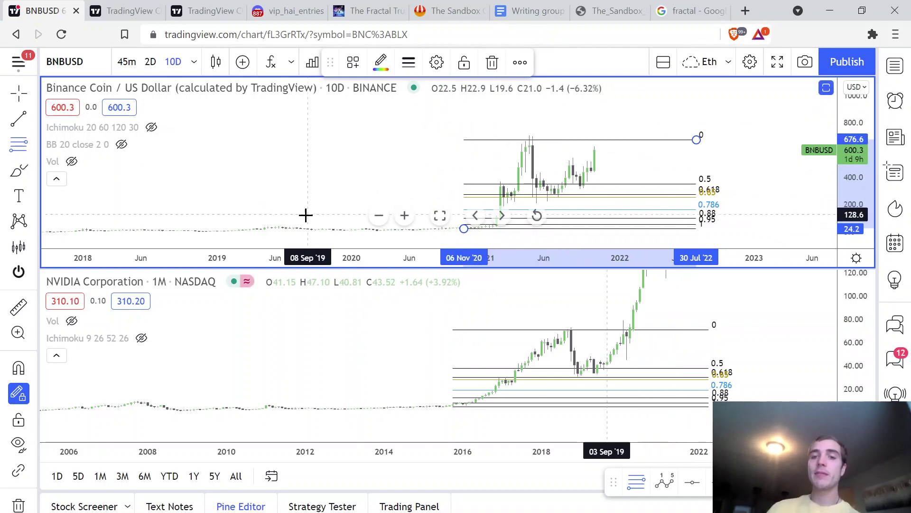
click(17, 172)
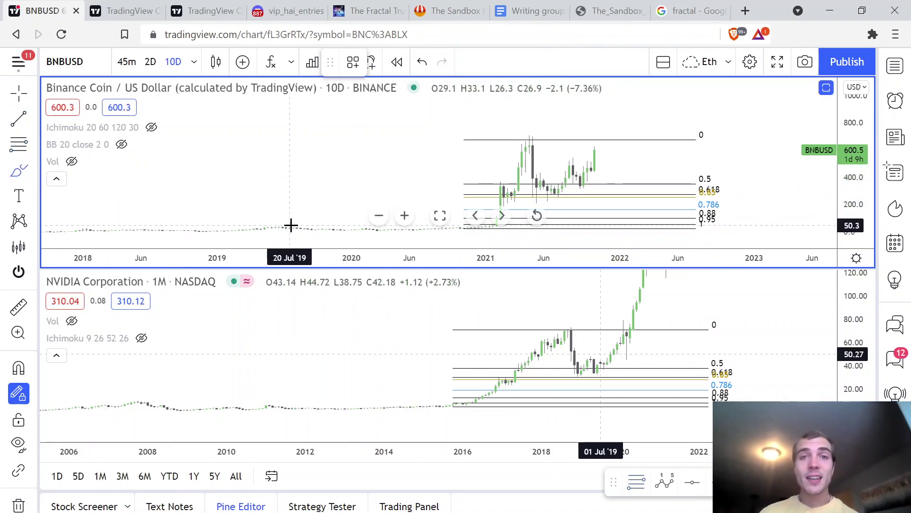
click(674, 10)
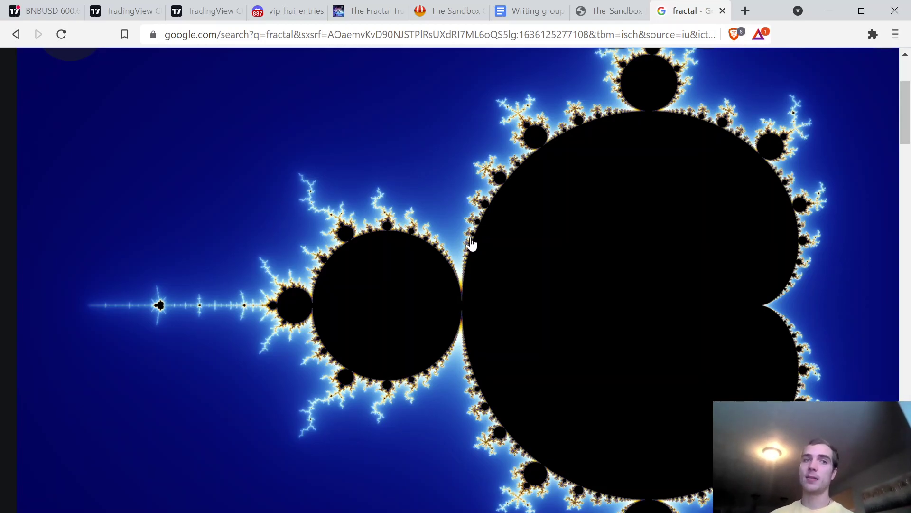
- Move through the TradingView tabs, published chart page and Mandelbrot image, ending on the BNBUSD chart editor
click(195, 6)
click(128, 8)
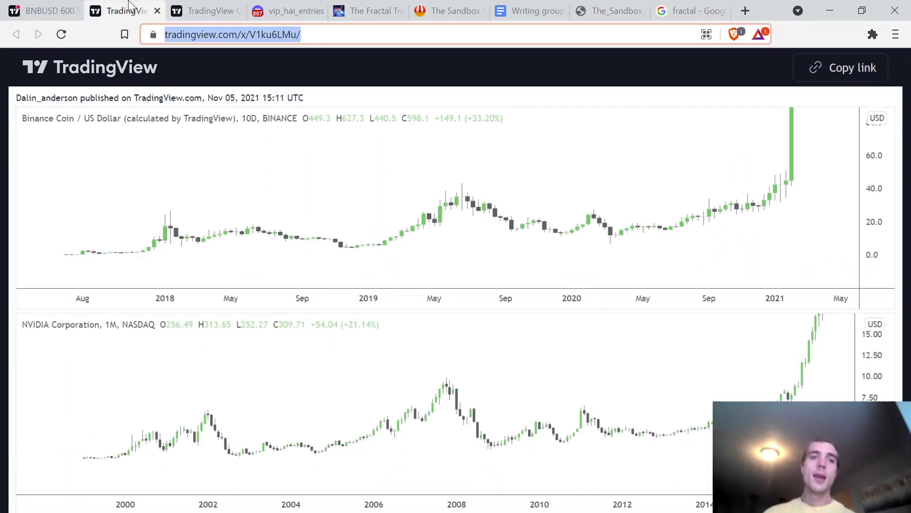
click(38, 7)
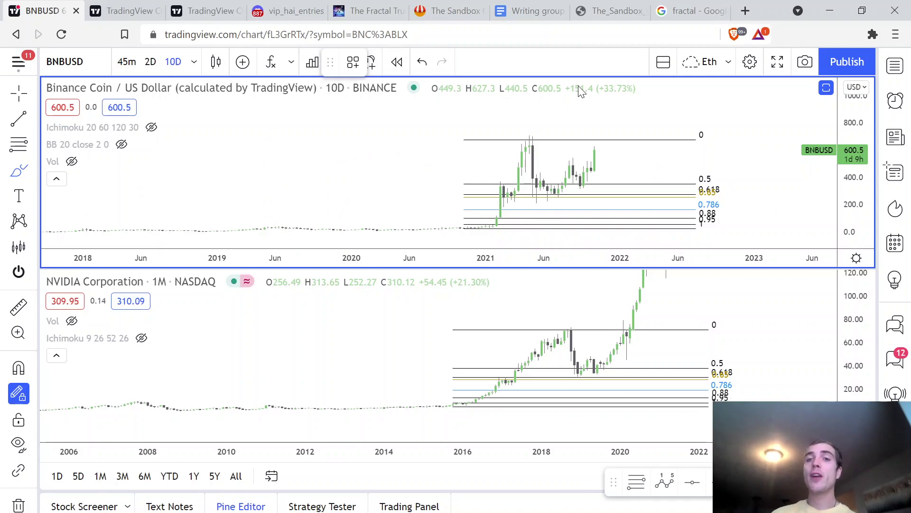
click(684, 11)
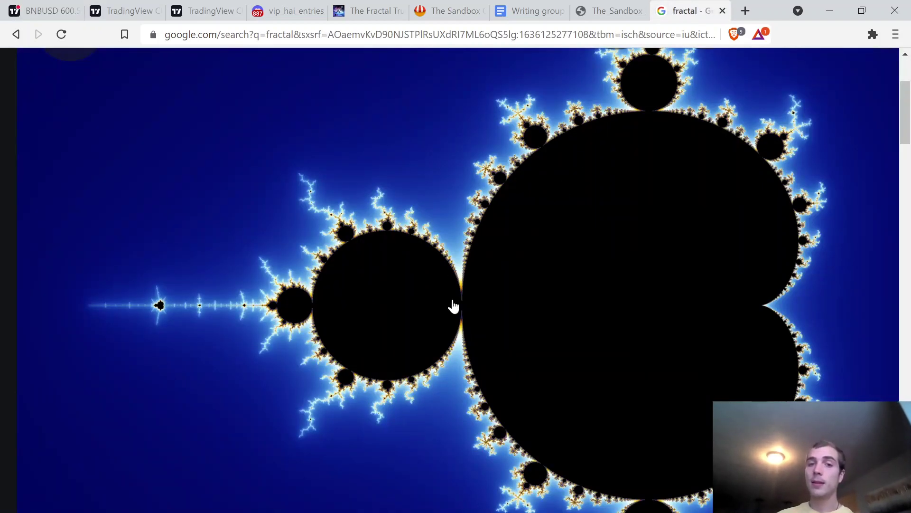
click(66, 7)
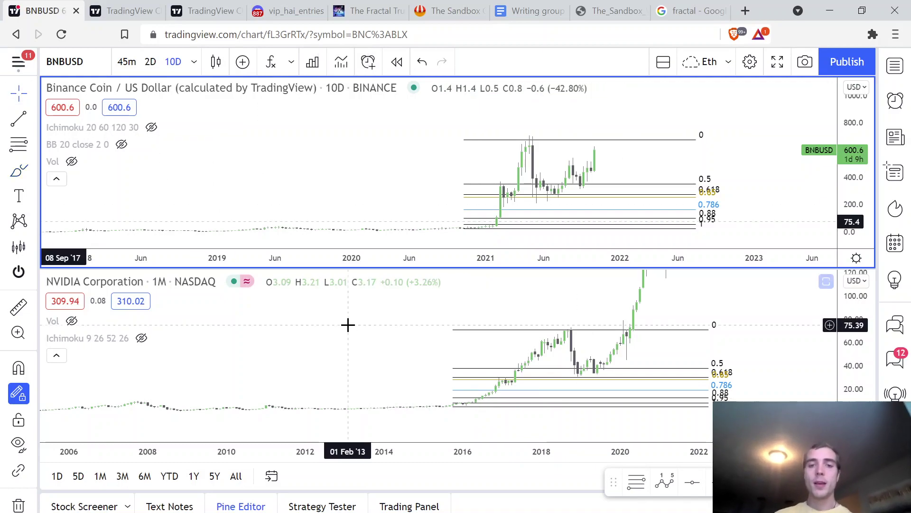
- Pan the NVIDIA chart and compress its price scale to reveal the top of the rally
drag(264, 338, 243, 339)
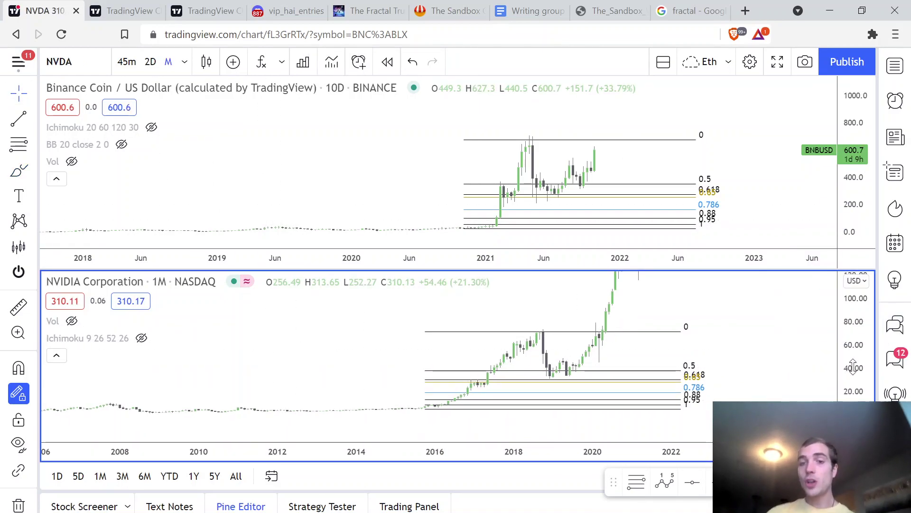
drag(850, 363, 814, 378)
drag(765, 327, 747, 392)
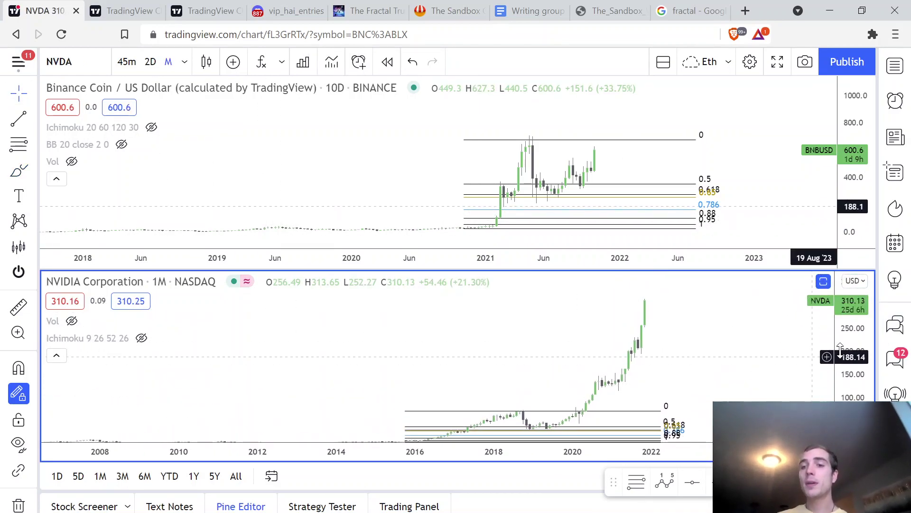
- Compress the BNB/USD price range and shift the chart slightly left and down
drag(844, 346, 844, 354)
drag(349, 152, 322, 155)
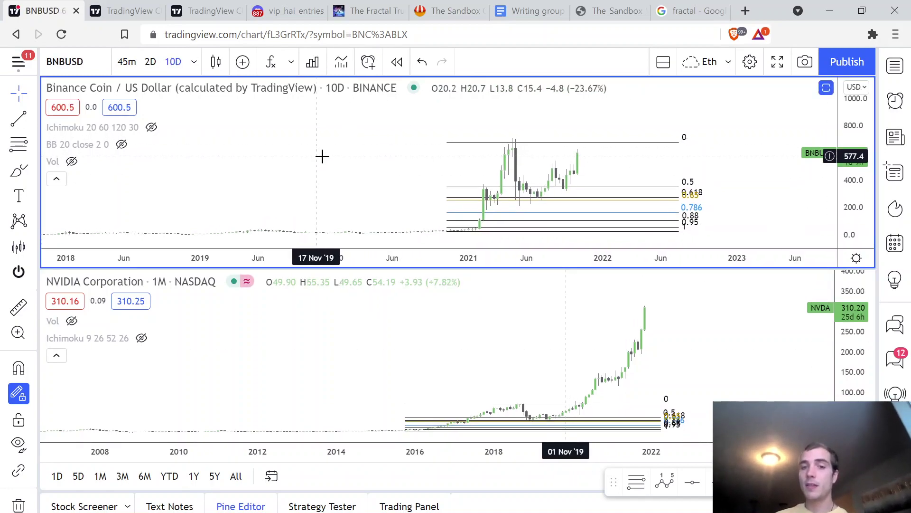
drag(832, 117, 836, 211)
drag(649, 124, 651, 143)
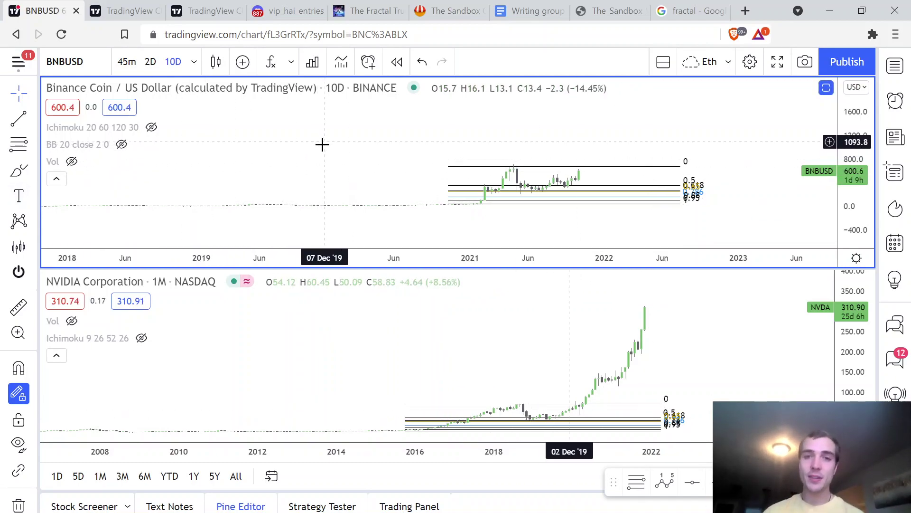
drag(322, 142, 322, 146)
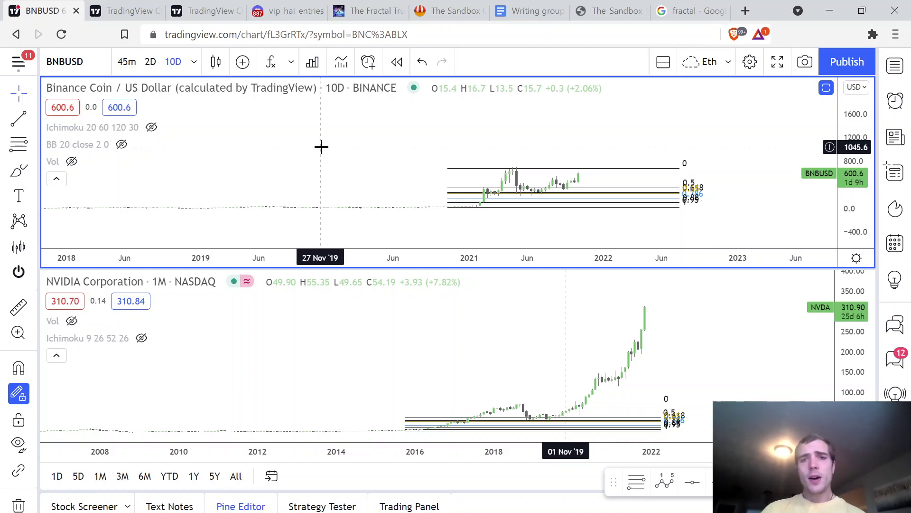
- Sketch Brush strokes around the NVIDIA rally and on BNB/USD, then remove both
click(19, 170)
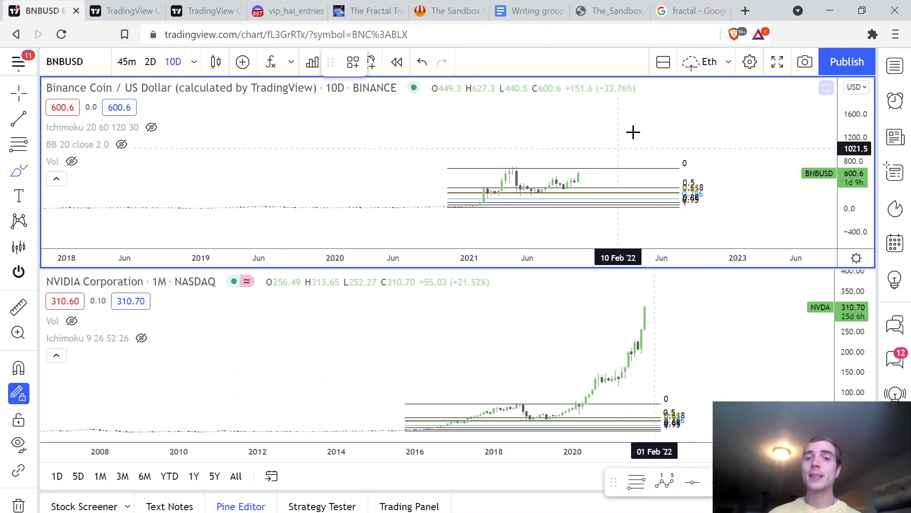
mouse_move(641, 305)
mouse_down()
mouse_move(592, 383)
mouse_move(657, 354)
mouse_move(639, 296)
mouse_up()
key(Delete)
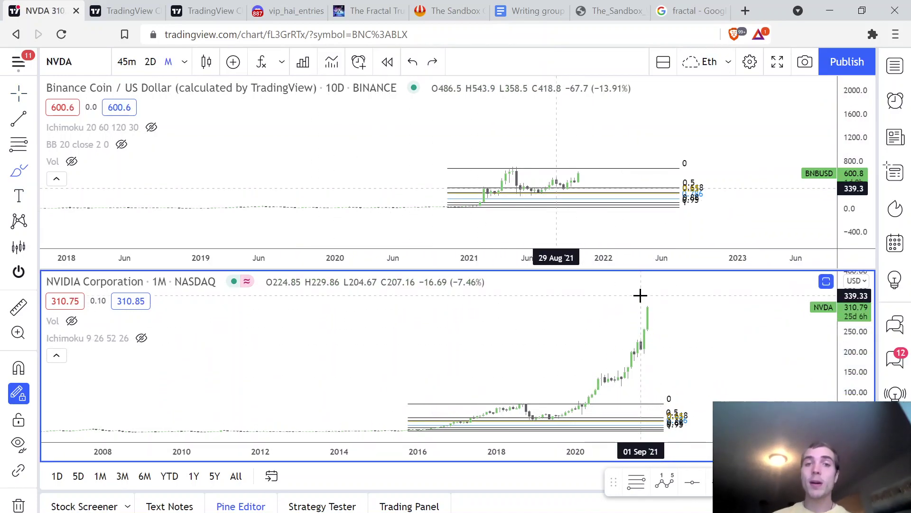
mouse_move(178, 193)
mouse_down()
mouse_move(328, 173)
mouse_move(350, 99)
mouse_move(357, 161)
mouse_move(376, 141)
mouse_move(415, 191)
mouse_up()
key(ctrl+z)
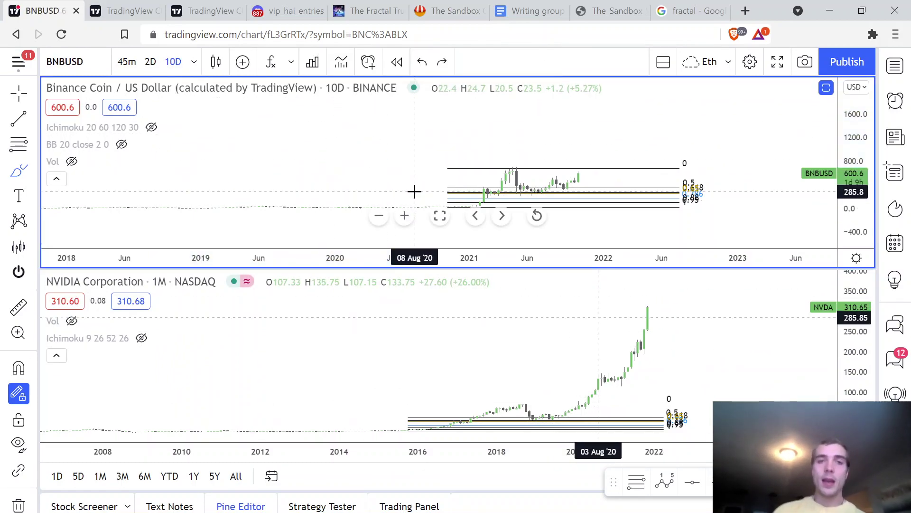